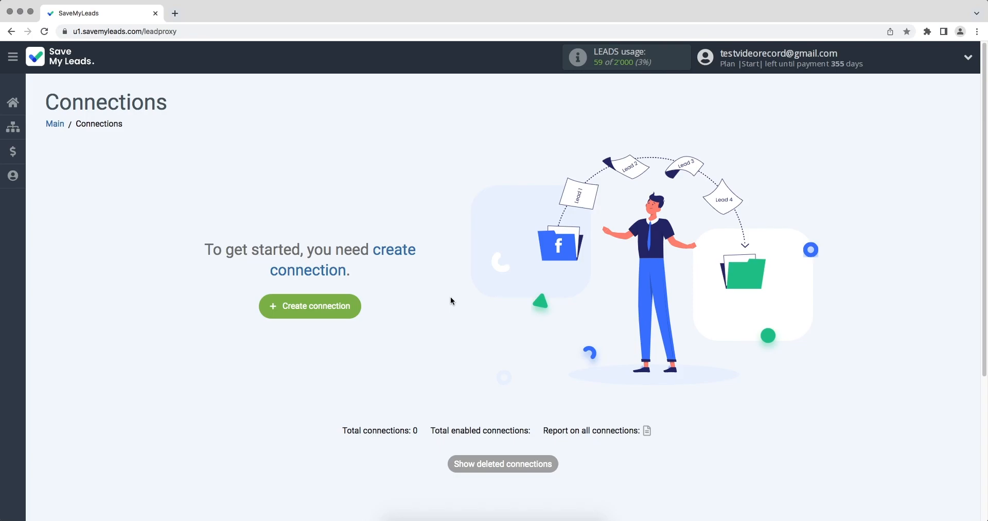
Step: Start a new connection with Google Lead Form as the source and browse the destination service cards
left_click(278, 308)
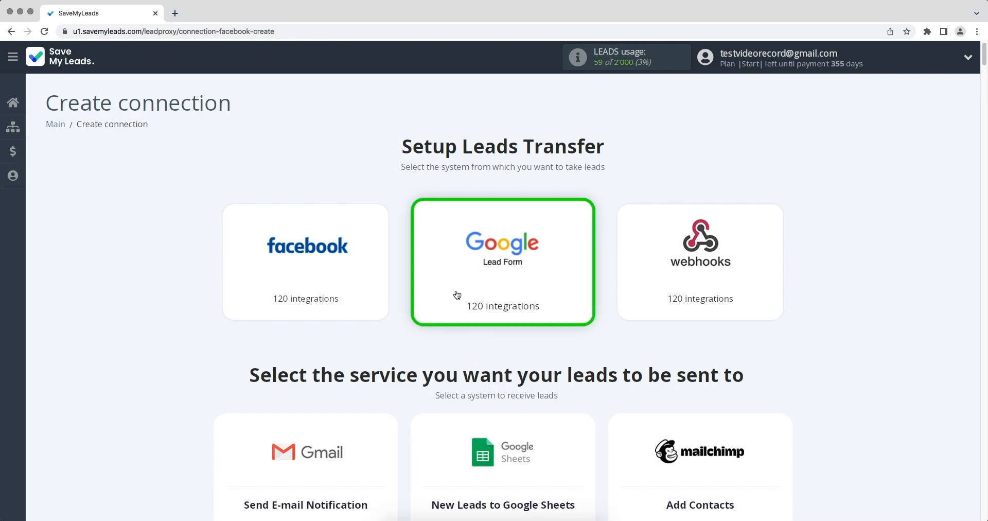
scroll(457, 295, "down", 10)
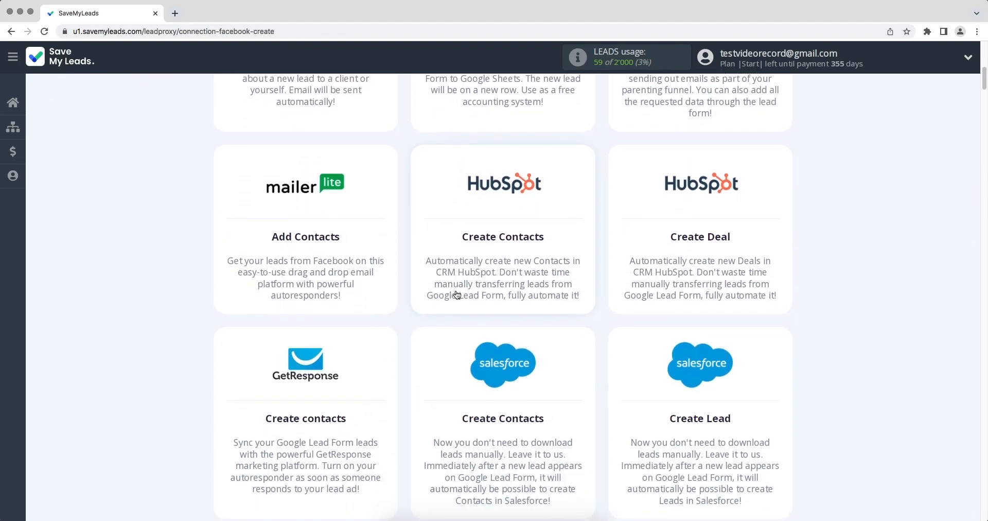
scroll(457, 294, "down", 12)
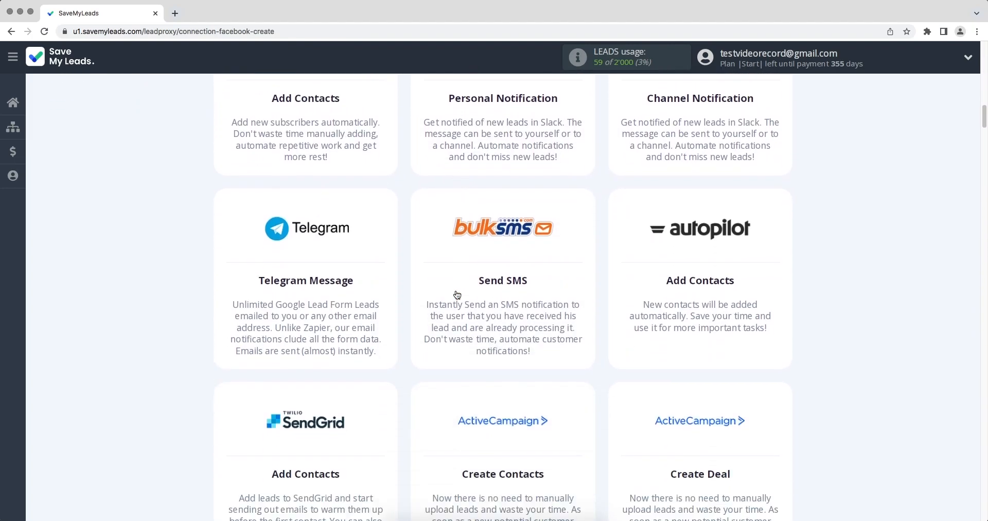
scroll(457, 294, "down", 12)
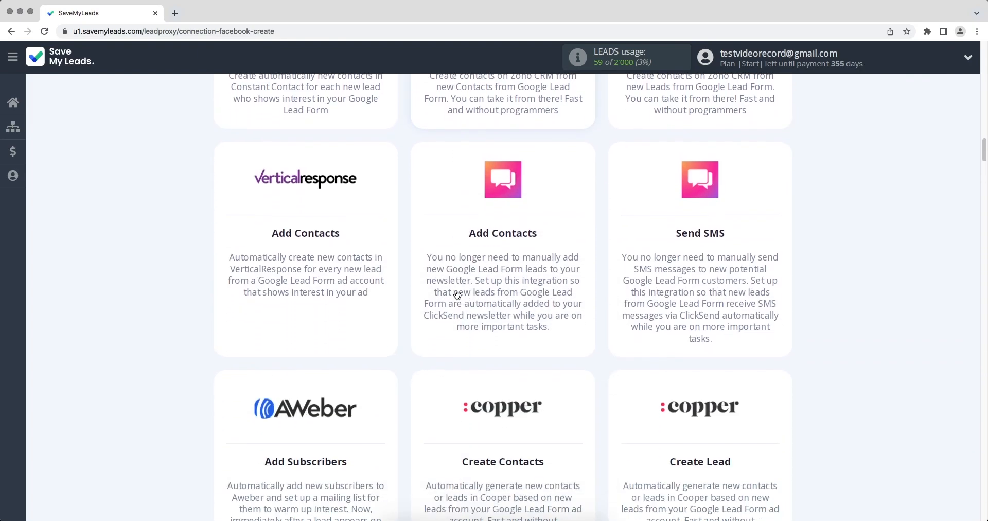
scroll(457, 295, "down", 12)
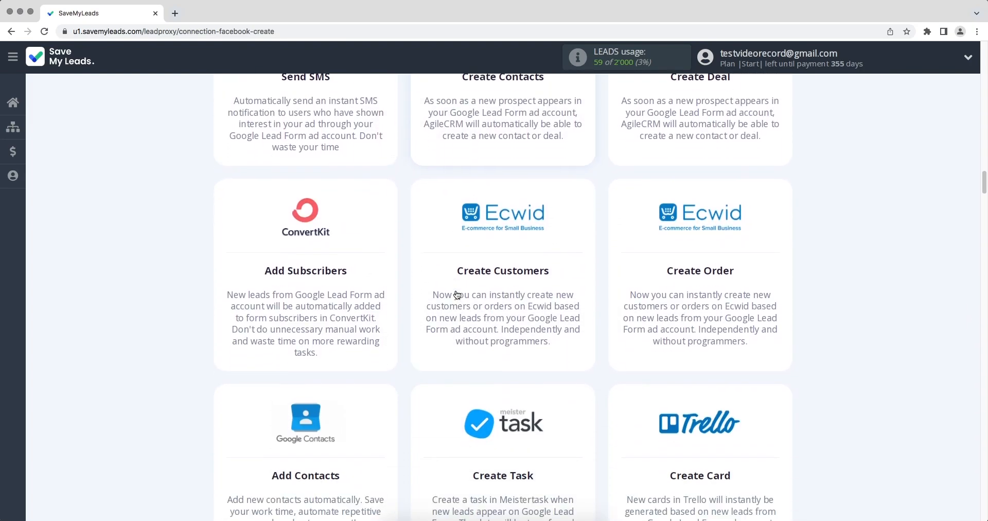
scroll(457, 294, "down", 12)
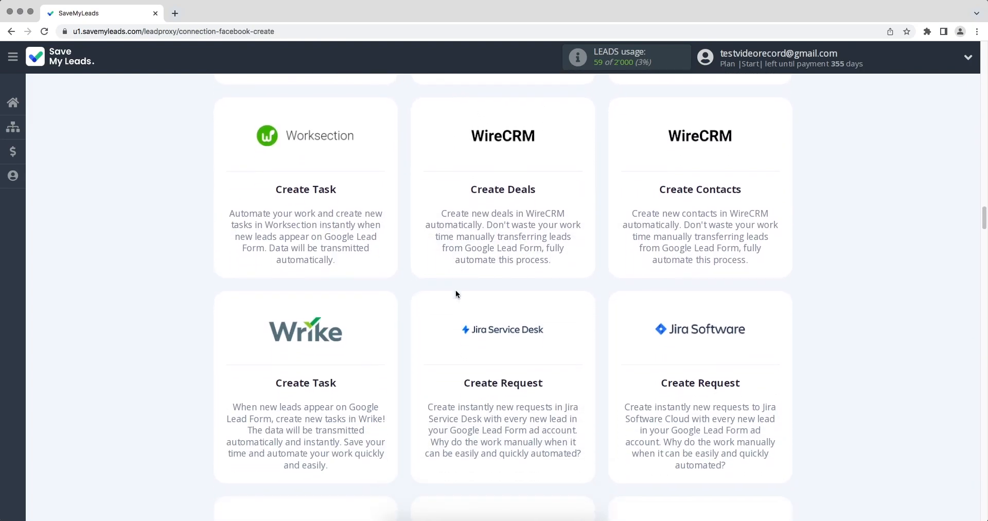
scroll(455, 294, "down", 12)
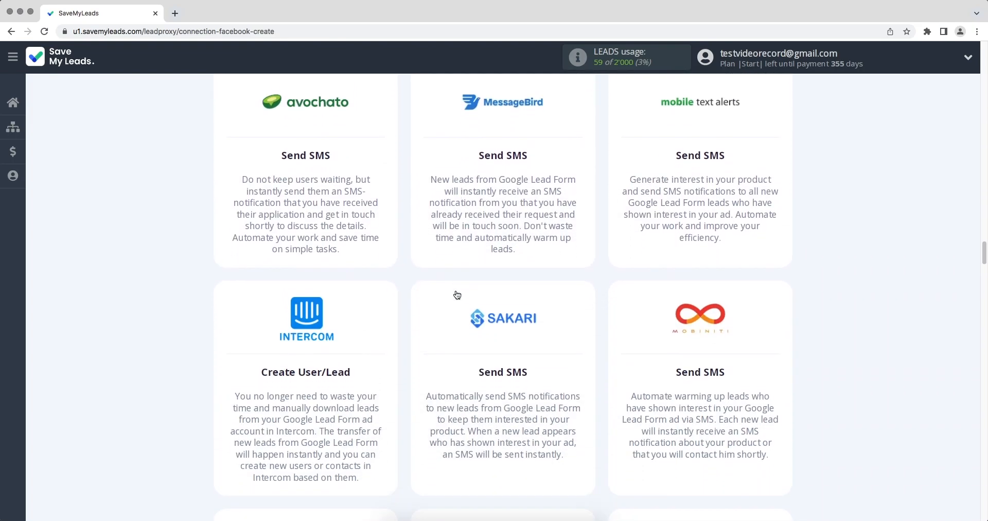
scroll(457, 294, "down", 10)
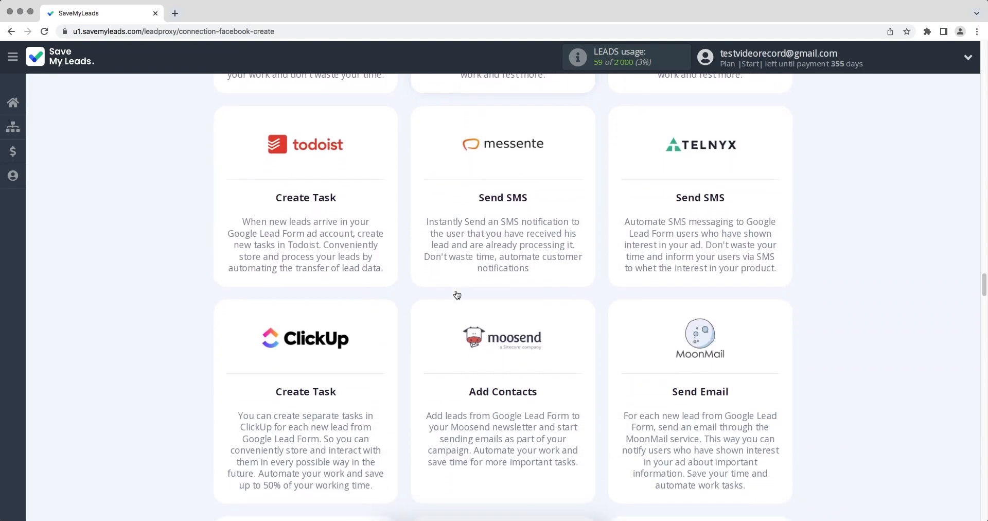
scroll(457, 294, "down", 10)
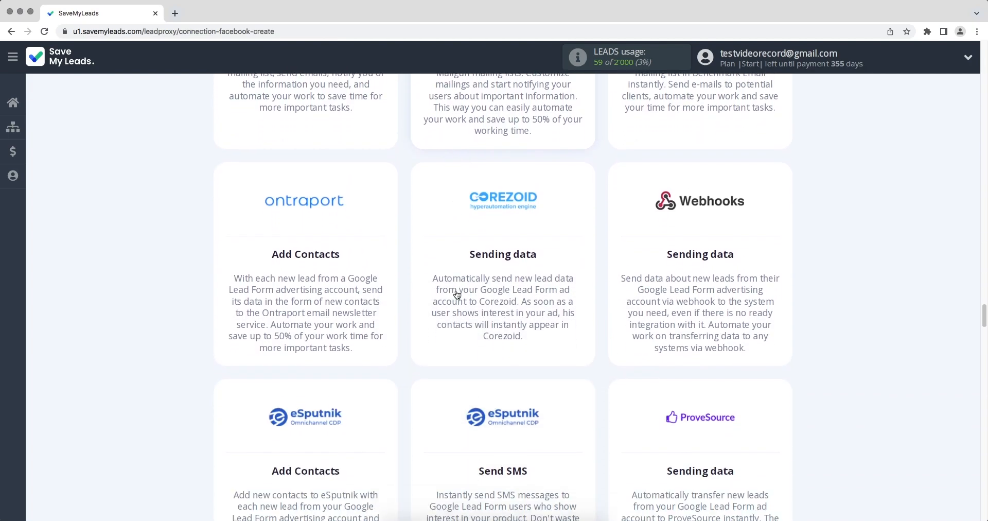
scroll(457, 295, "down", 1)
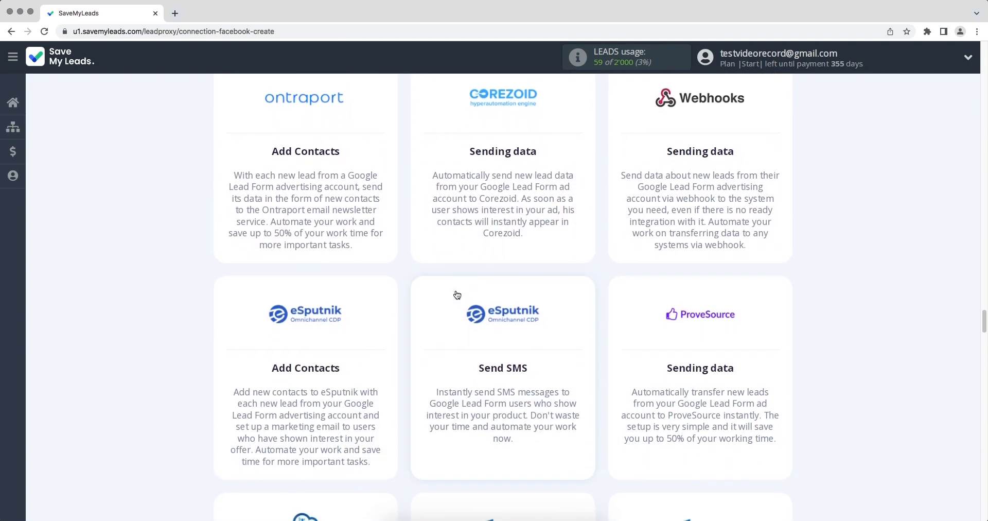
scroll(457, 295, "down", 10)
scroll(457, 295, "down", 10)
scroll(457, 294, "down", 10)
scroll(457, 295, "down", 10)
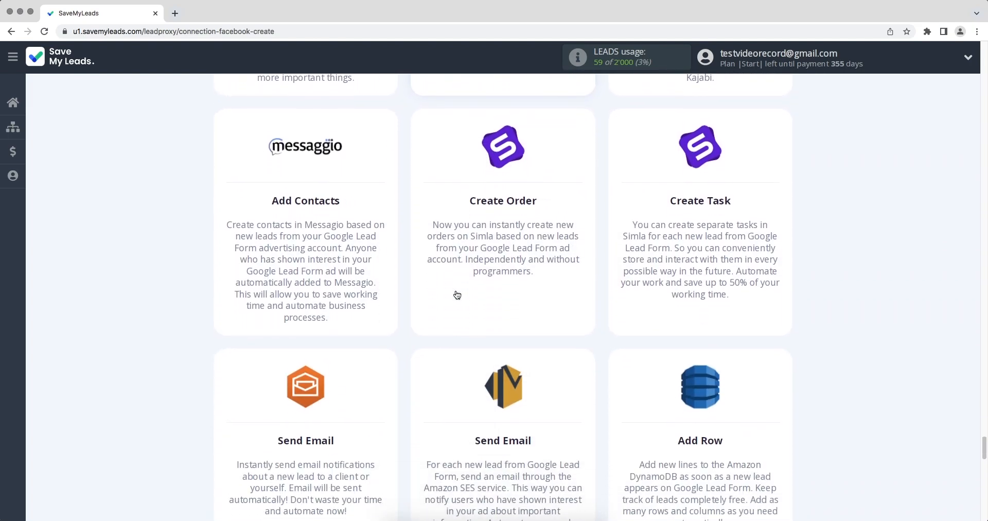
scroll(457, 294, "down", 8)
Step: Choose the iCloud Send Email destination and connect a Google Lead Form account with its default name
left_click(339, 235)
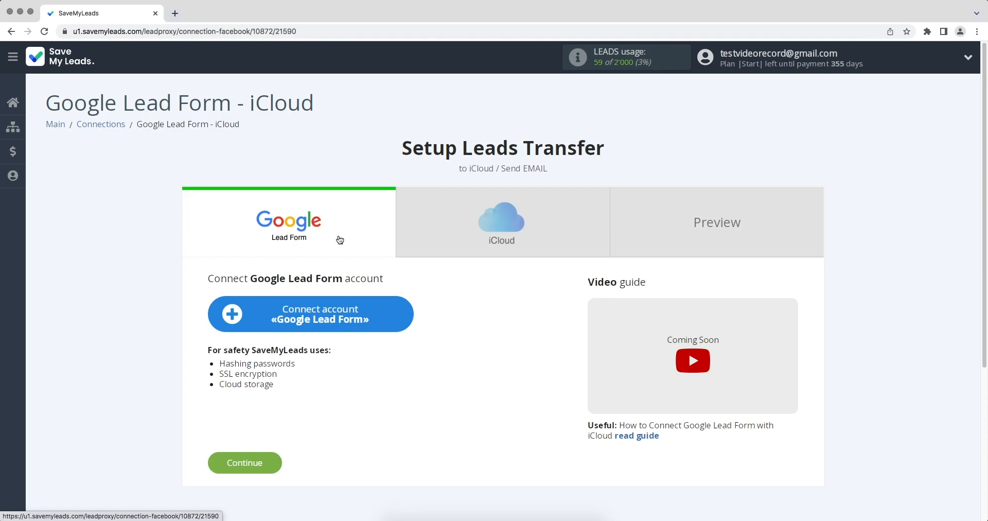
left_click(304, 311)
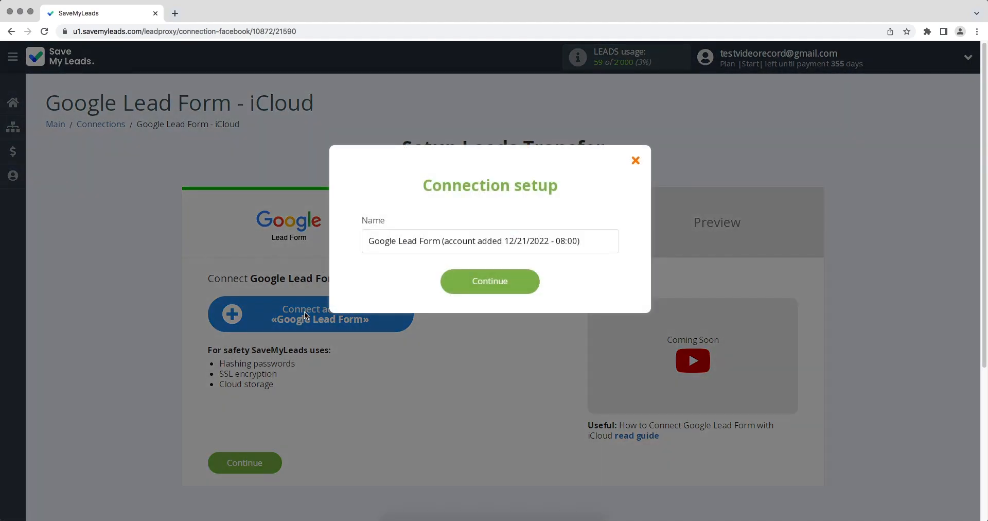
left_click(461, 290)
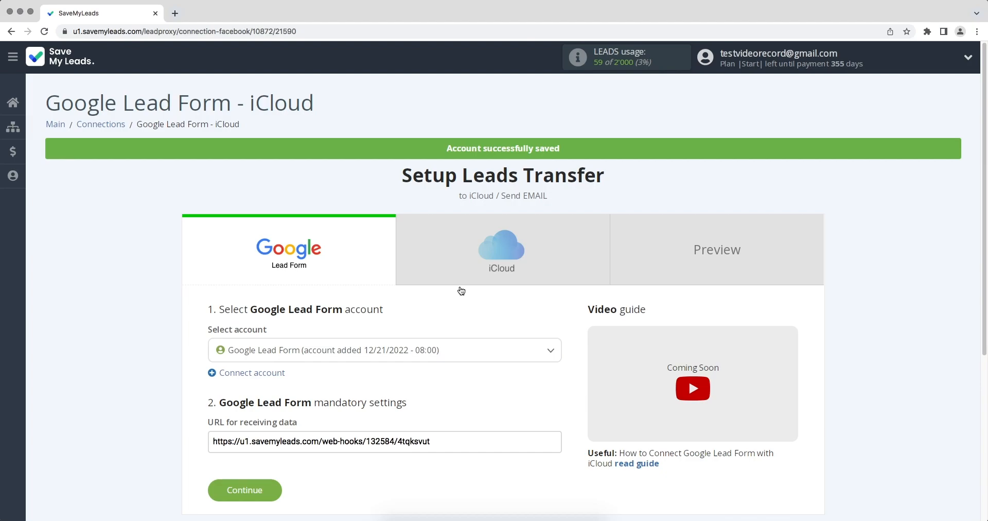
left_click(440, 340)
left_click(424, 399)
Step: Copy the SaveMyLeads webhook URL for receiving lead data
left_click_drag(434, 441, 210, 443)
right_click(224, 442)
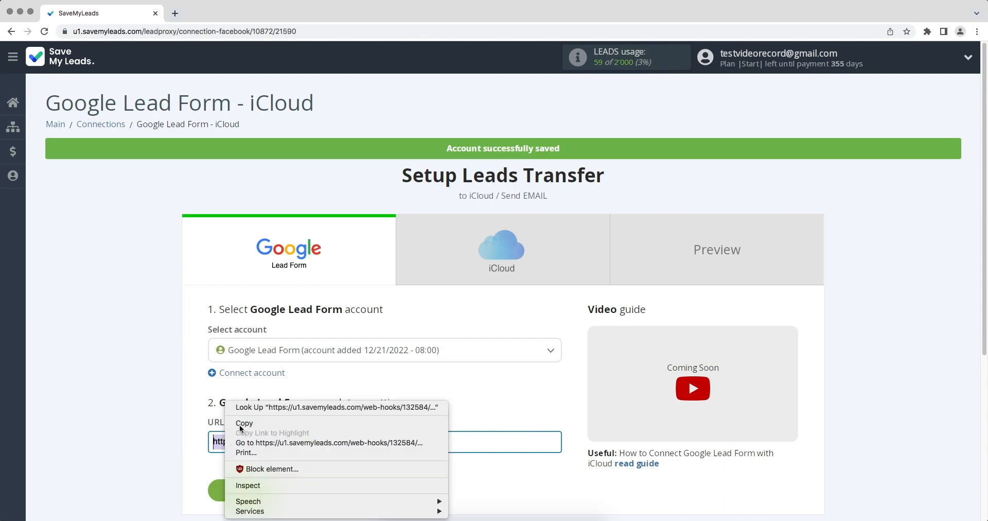
left_click(239, 425)
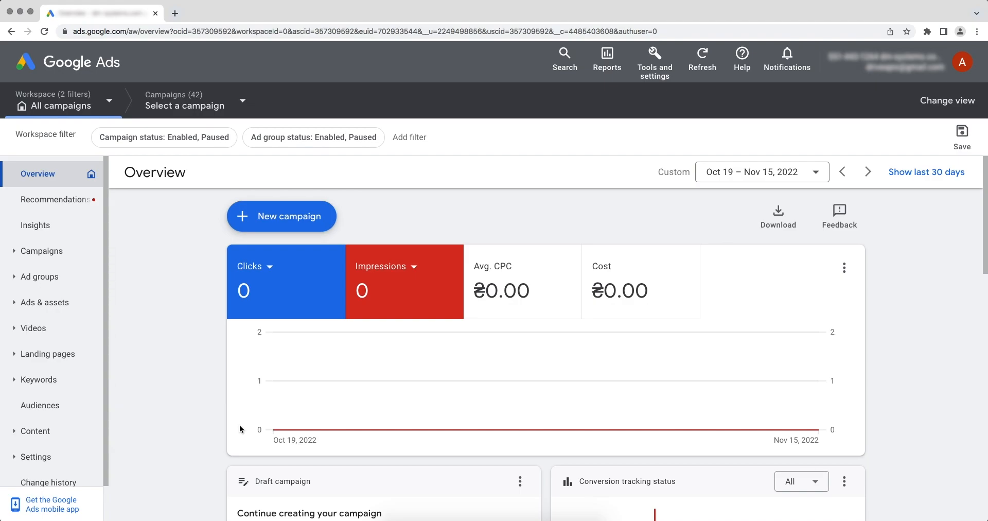
Step: Open the lead form asset from Ads & assets > Assets and expand Other data integration options
left_click(63, 305)
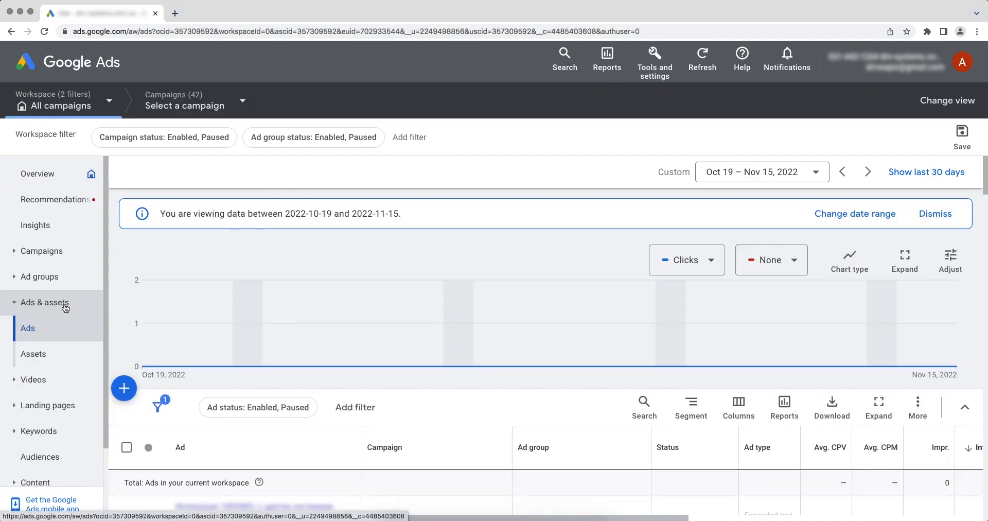
left_click(48, 354)
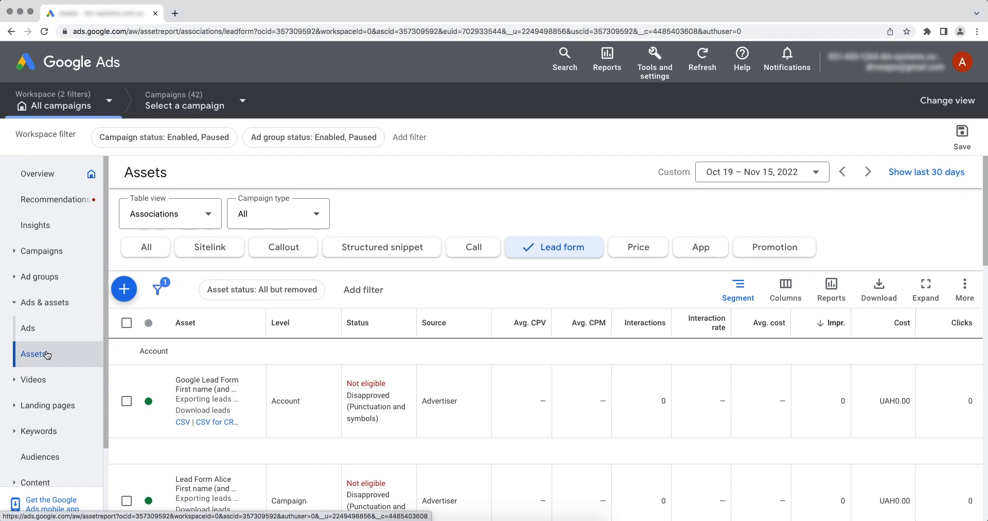
left_click(182, 385)
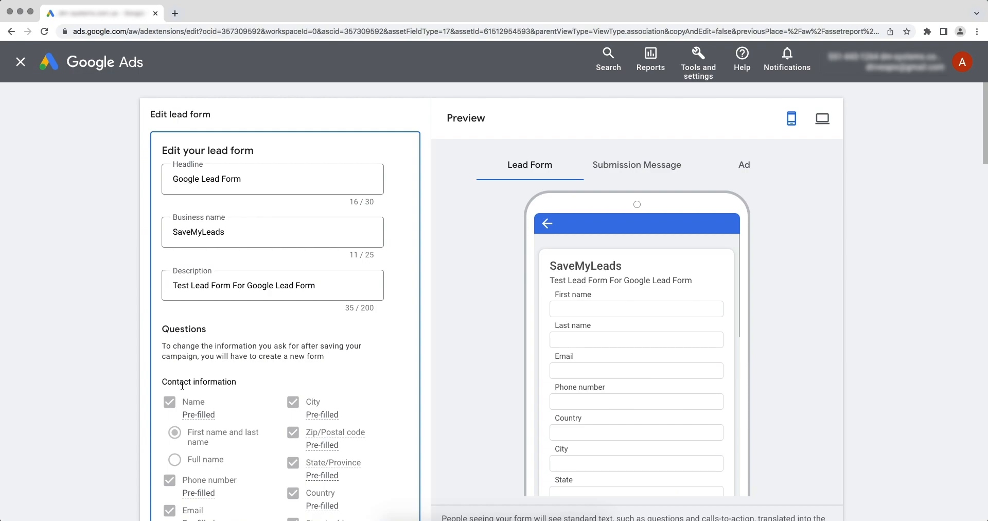
scroll(182, 385, "down", 15)
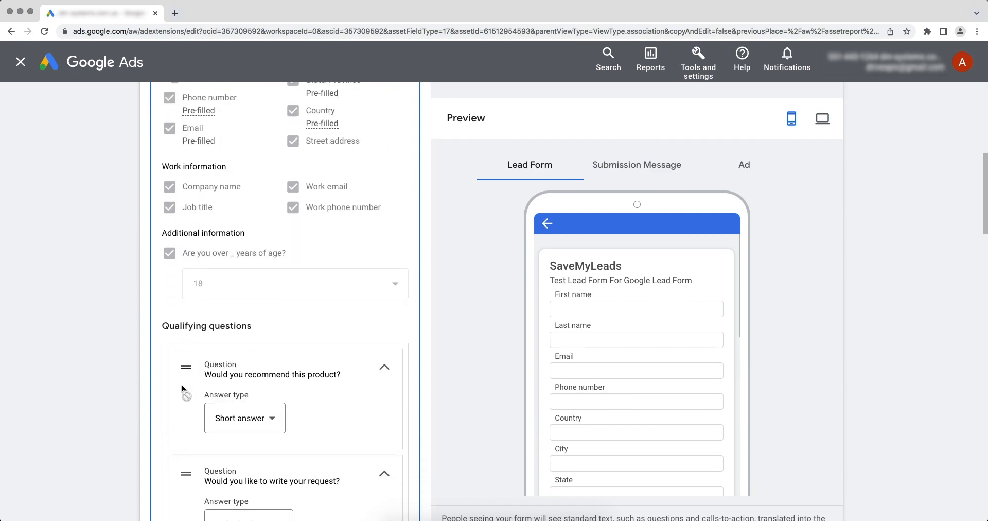
scroll(182, 386, "down", 17)
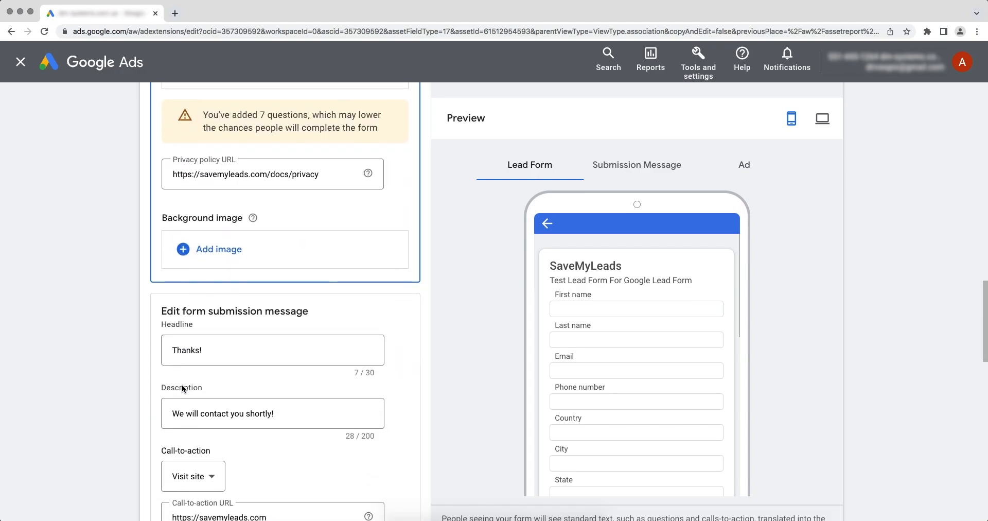
scroll(182, 389, "down", 10)
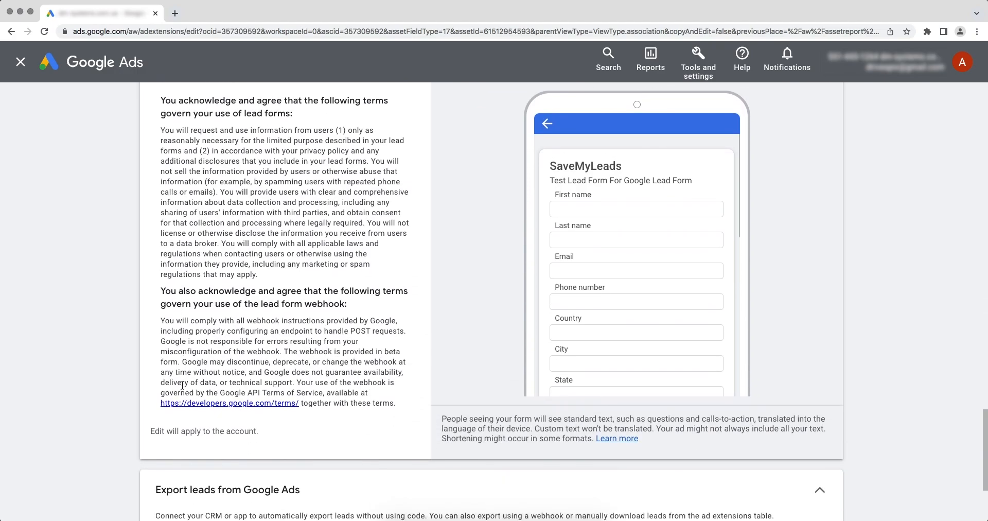
left_click(170, 431)
scroll(169, 442, "down", 4)
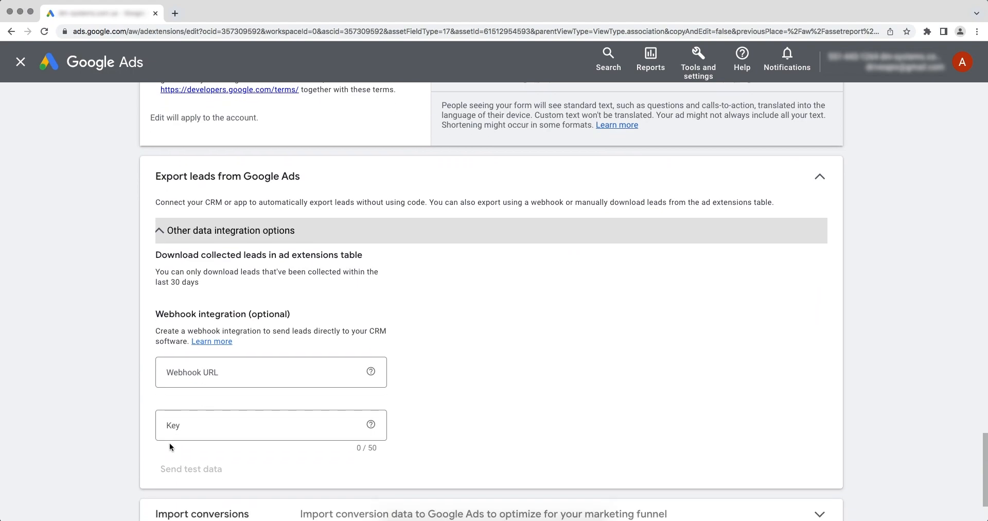
Step: Paste the SaveMyLeads webhook URL and use the code at its end as the webhook key
right_click(213, 367)
left_click(233, 430)
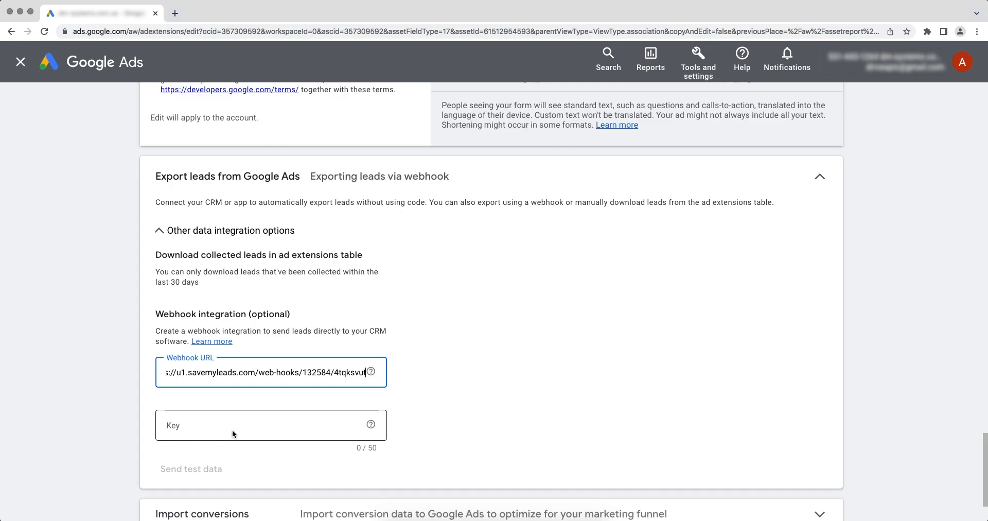
left_click_drag(333, 373, 367, 377)
right_click(354, 372)
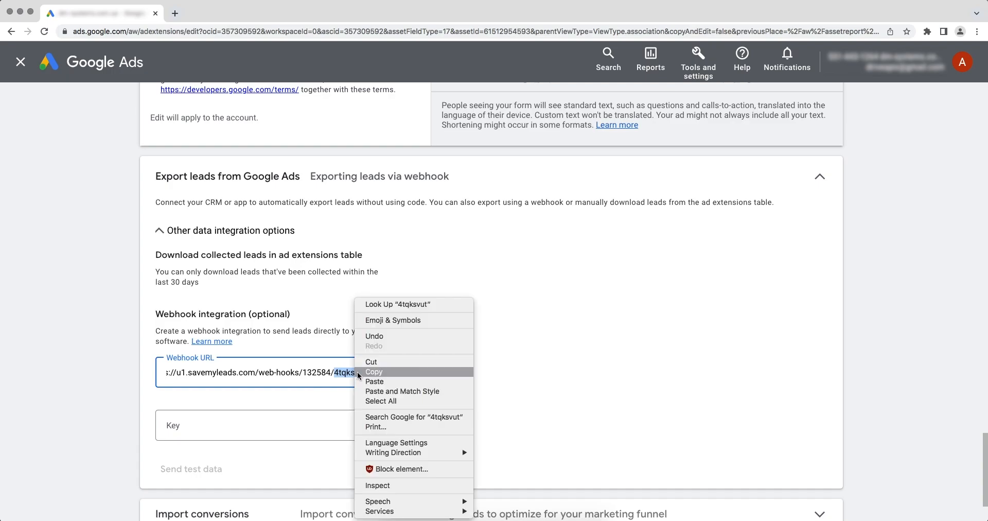
left_click(361, 372)
left_click(234, 427)
right_click(234, 427)
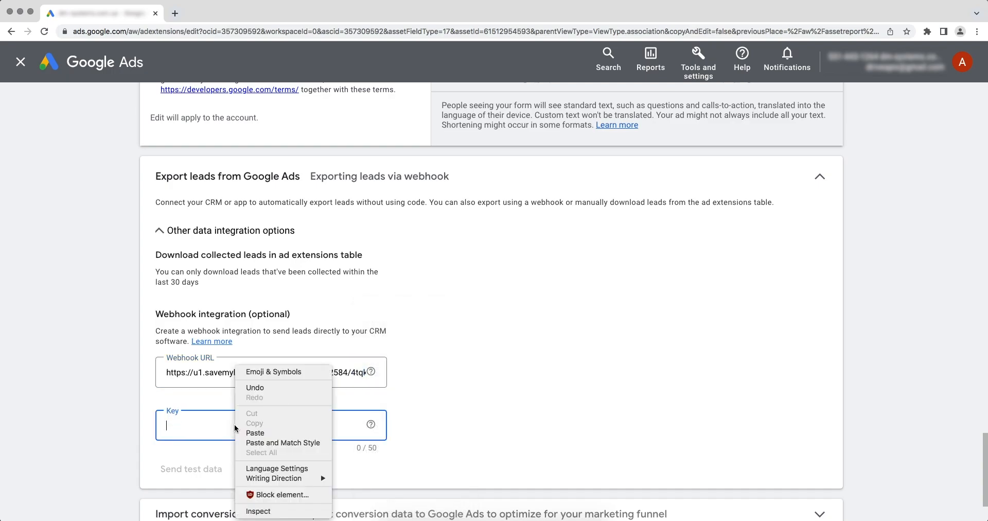
left_click(251, 435)
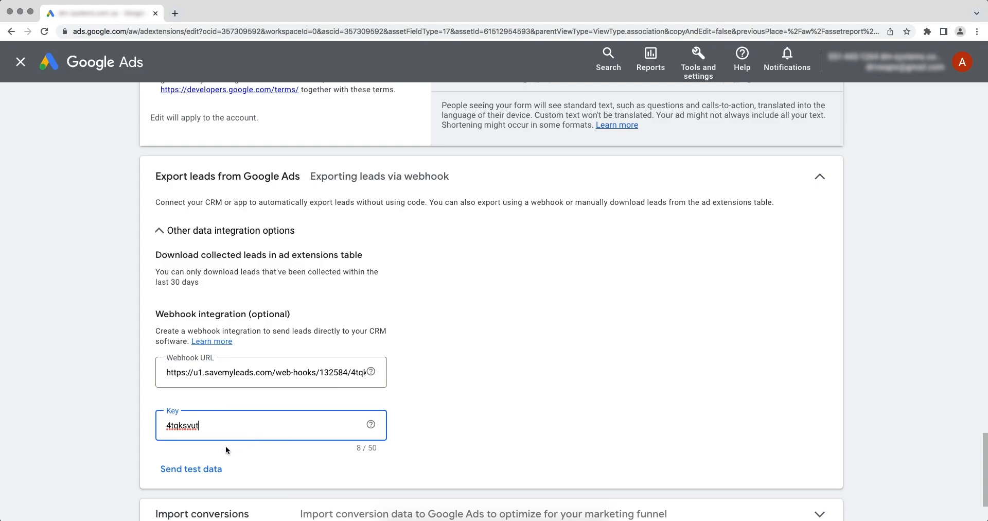
Step: Send test data to the webhook, save the lead form, and continue in SaveMyLeads
left_click(206, 468)
scroll(206, 467, "down", 3)
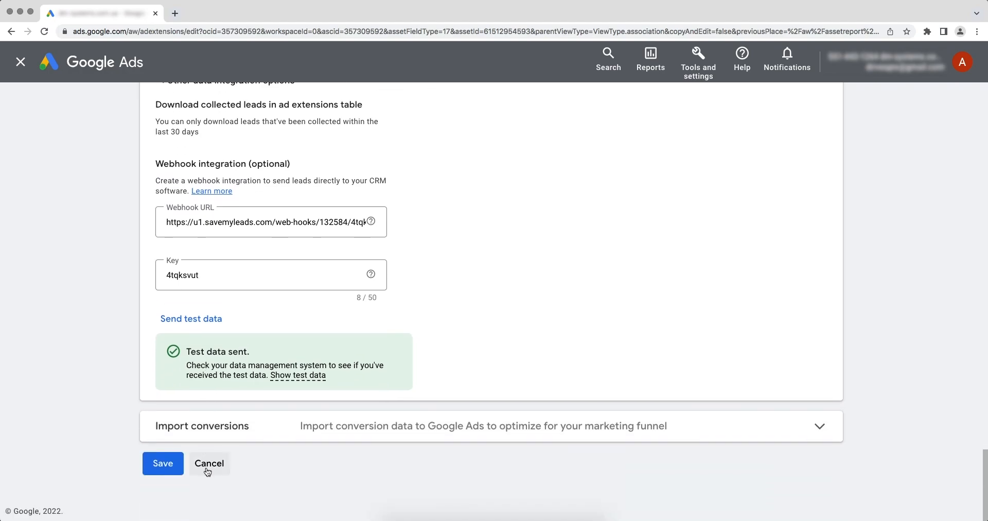
left_click(168, 464)
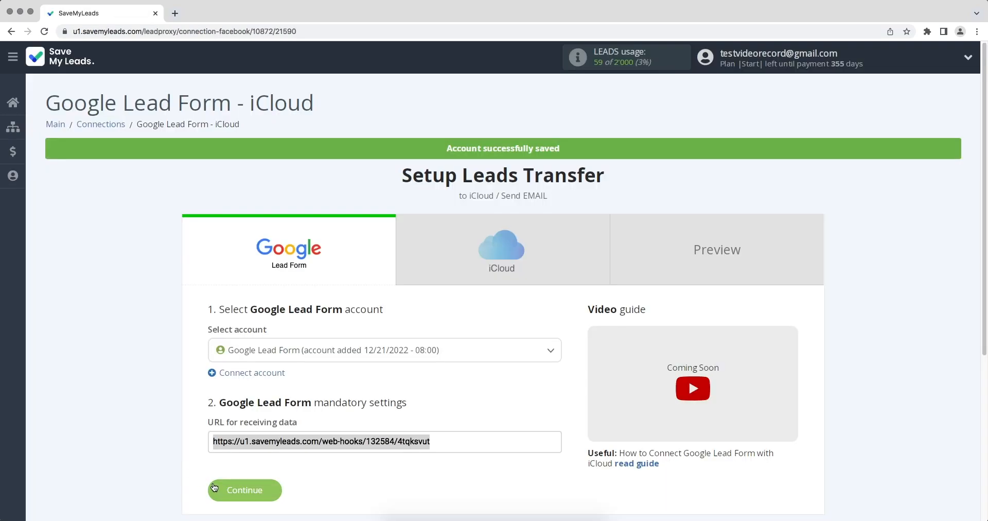
left_click(214, 487)
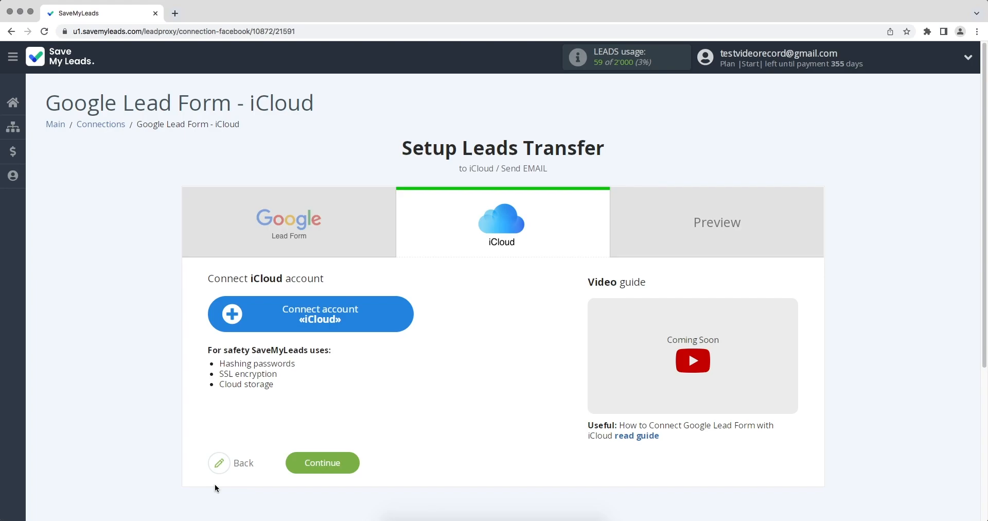
Step: Start connecting an iCloud account and enter the account's iCloud e-mail address
left_click(230, 320)
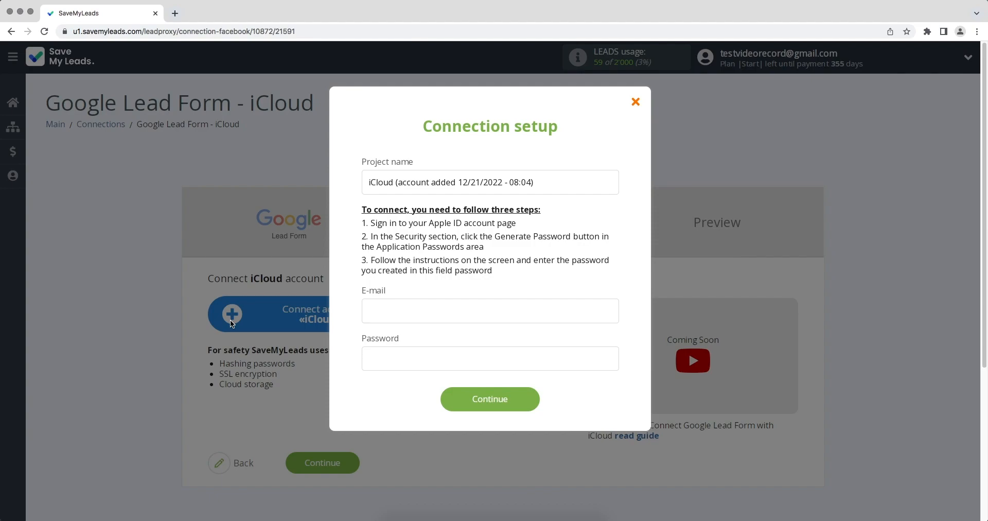
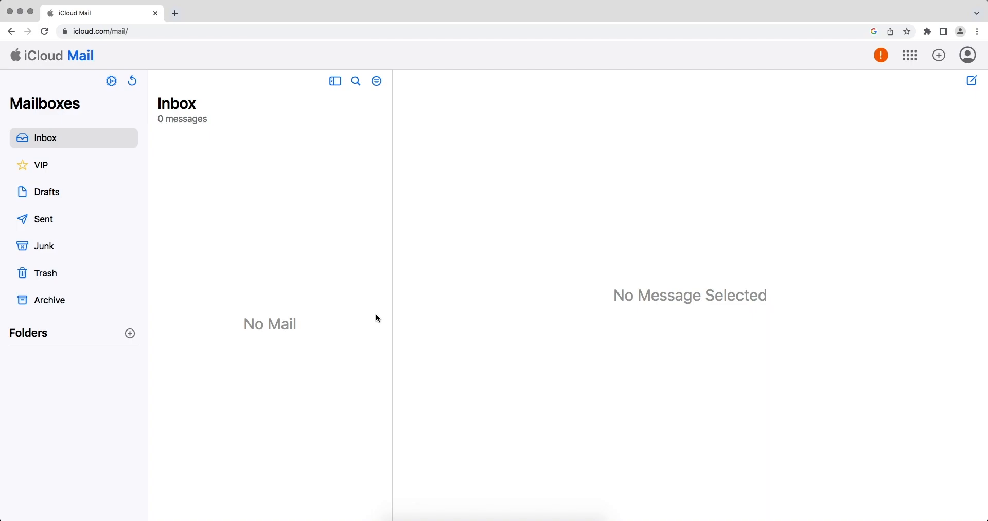
Step: Generate an Apple ID app-specific password labelled 'SaveMyLeads'
left_click(967, 55)
left_click(917, 152)
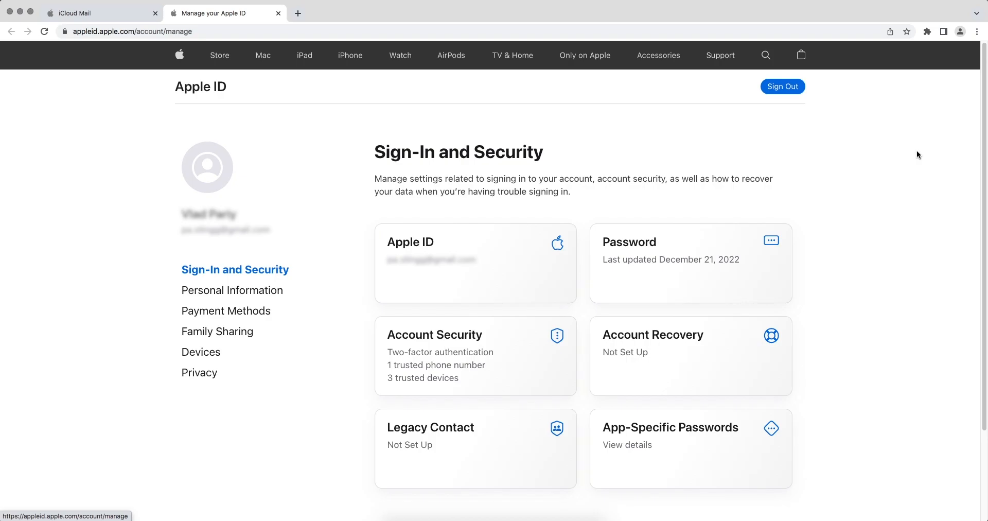
left_click(745, 434)
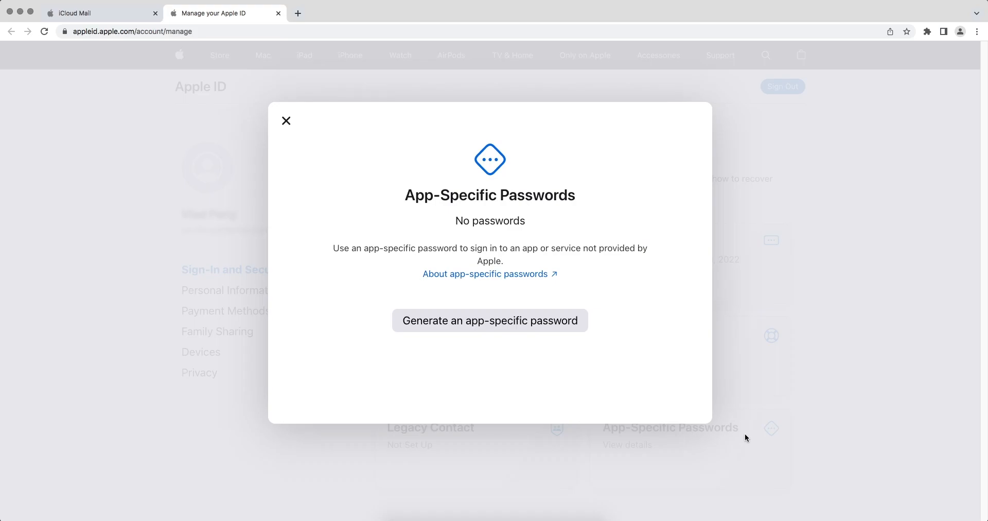
left_click(580, 329)
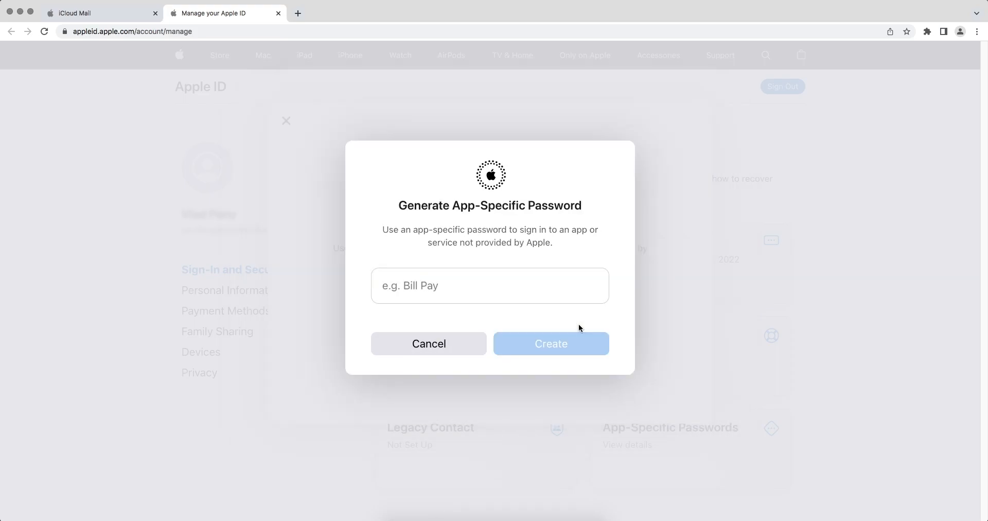
left_click(524, 291)
type("SaveMyLeads")
left_click(561, 341)
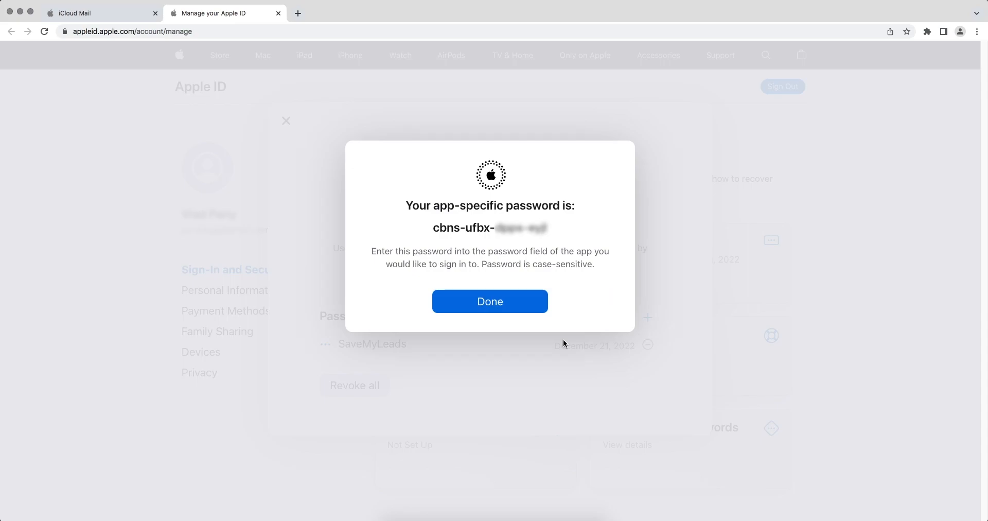
Step: Copy the newly generated app-specific password
left_click_drag(552, 227, 434, 230)
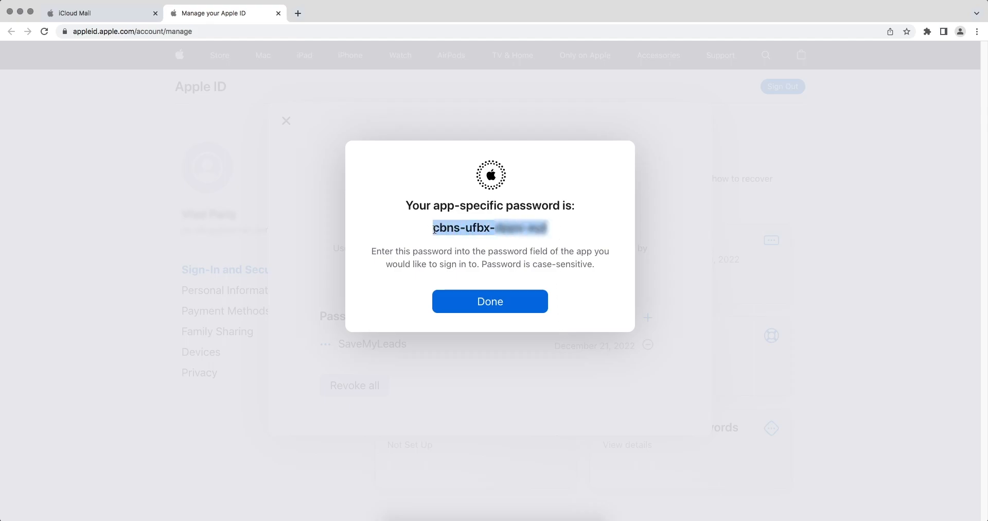
right_click(443, 230)
left_click(450, 249)
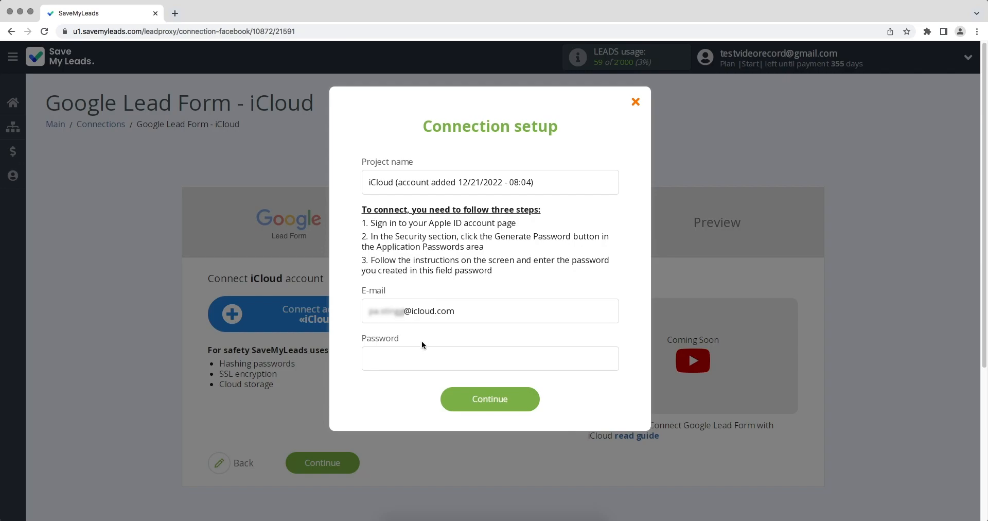
Step: Save the iCloud account connection with the app-specific password and keep that account selected
right_click(418, 353)
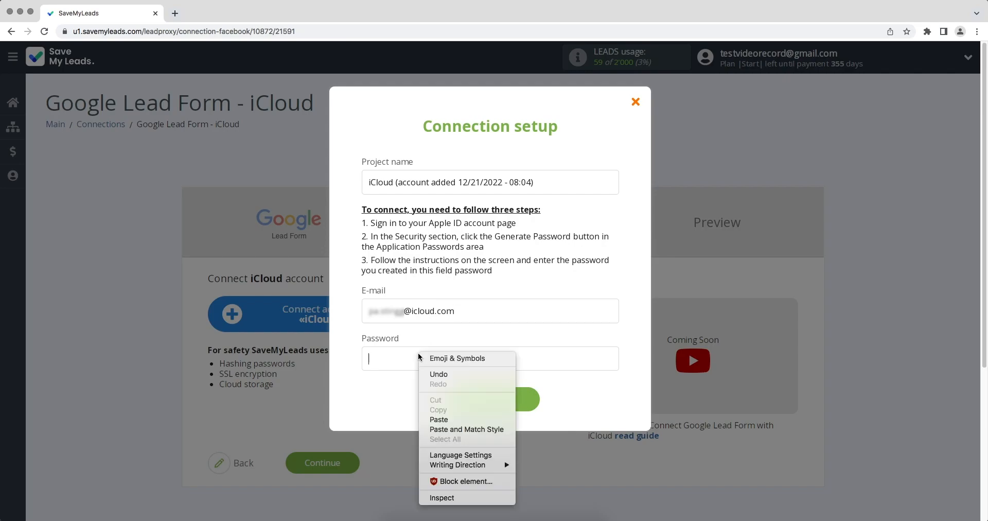
left_click(430, 415)
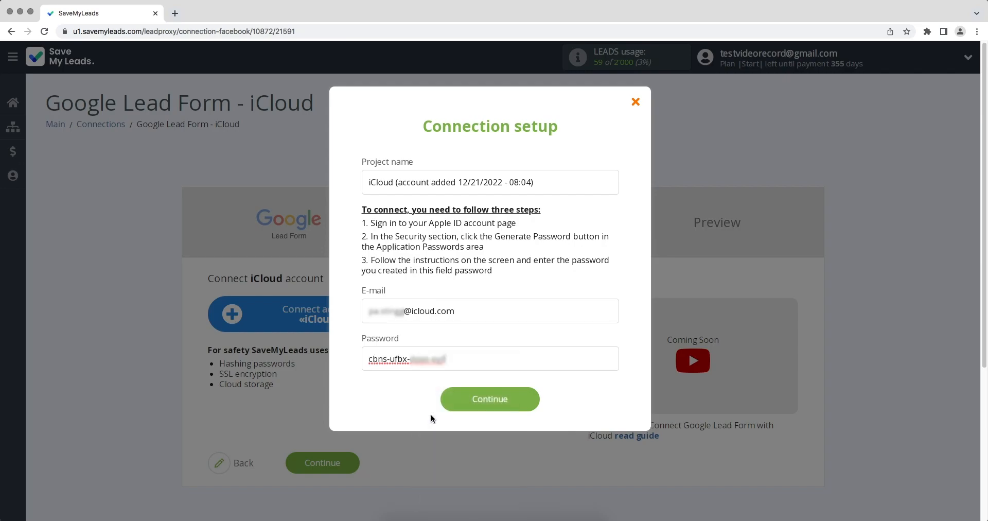
left_click(456, 402)
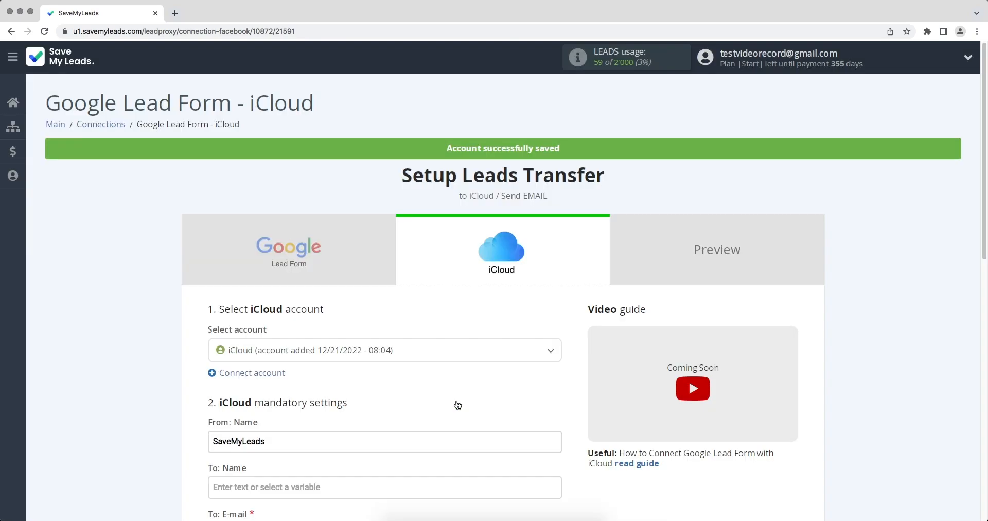
left_click(453, 350)
left_click(388, 399)
Step: Review the email Subject and Body fields and the variables available for the subject
scroll(387, 401, "down", 5)
scroll(387, 401, "down", 2)
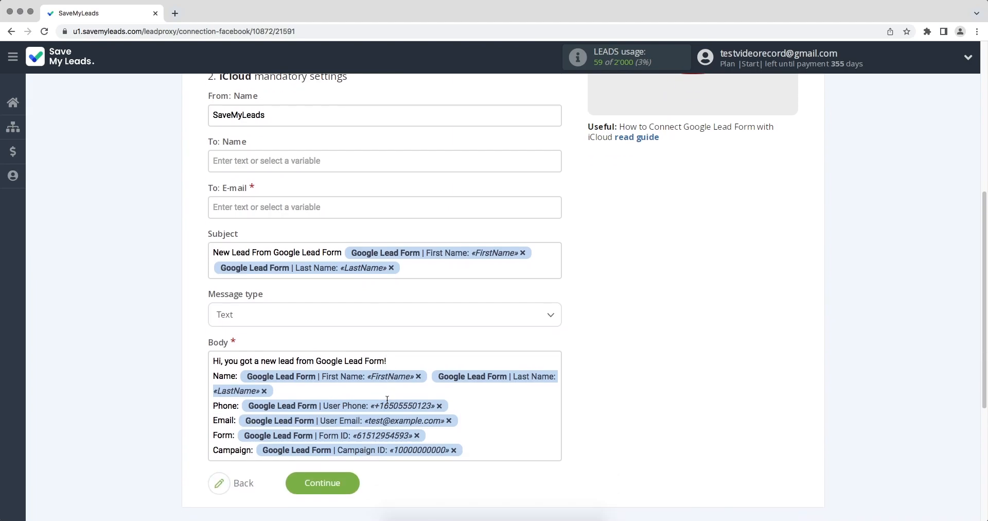
left_click(473, 268)
scroll(432, 264, "down", 2)
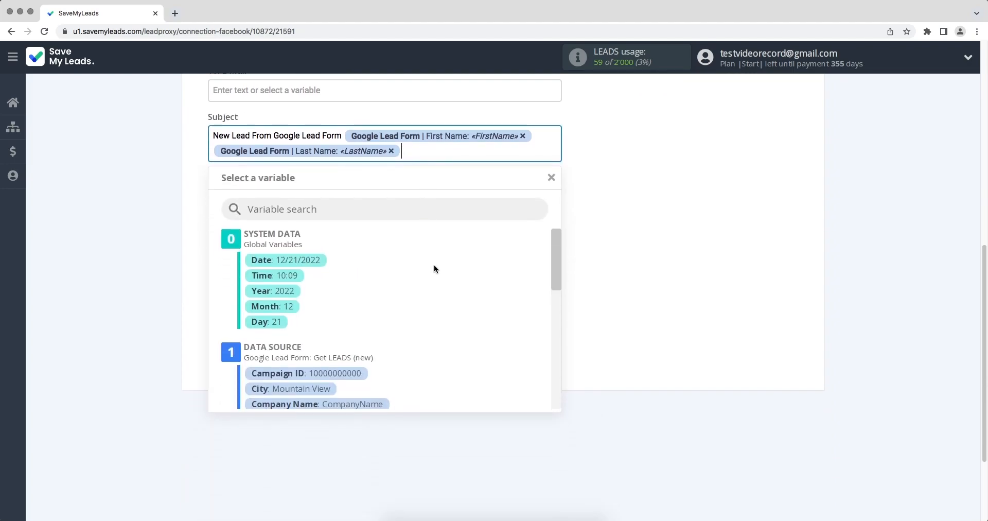
left_click_drag(556, 252, 558, 318)
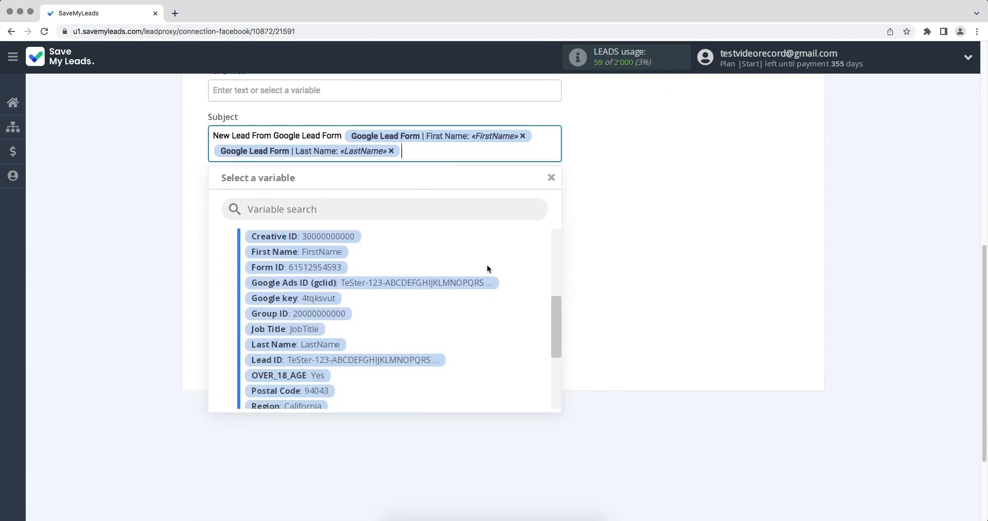
left_click(604, 406)
scroll(604, 406, "up", 3)
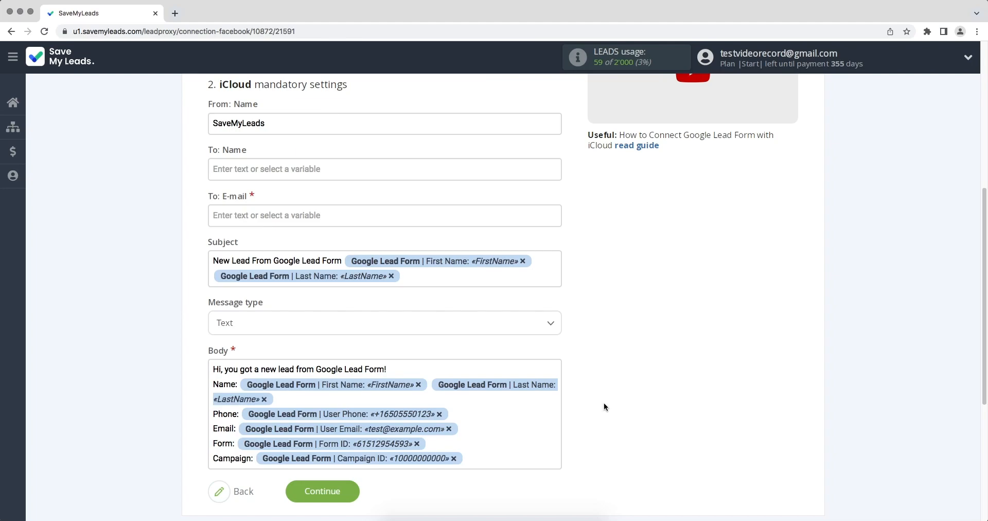
Step: Enter the recipient's iCloud e-mail address in the To: E-mail field
left_click(333, 215)
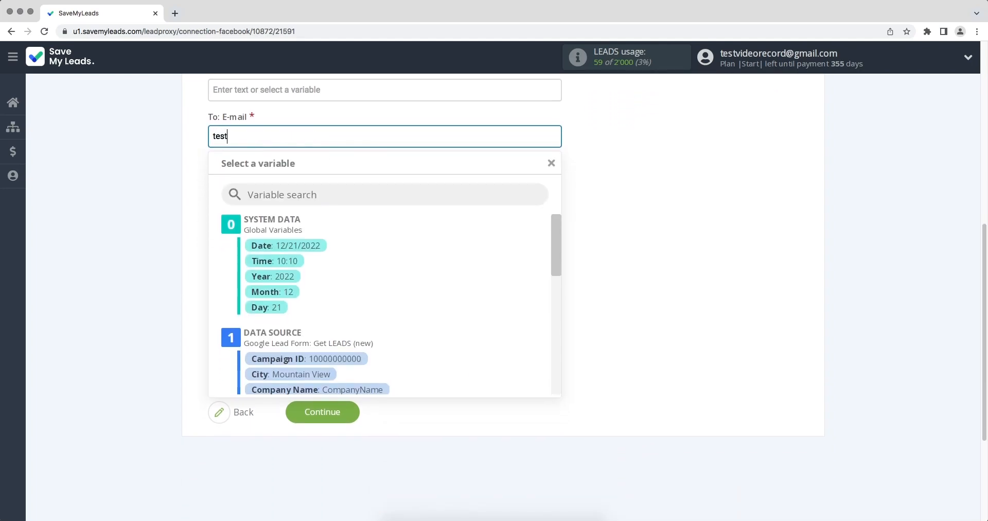
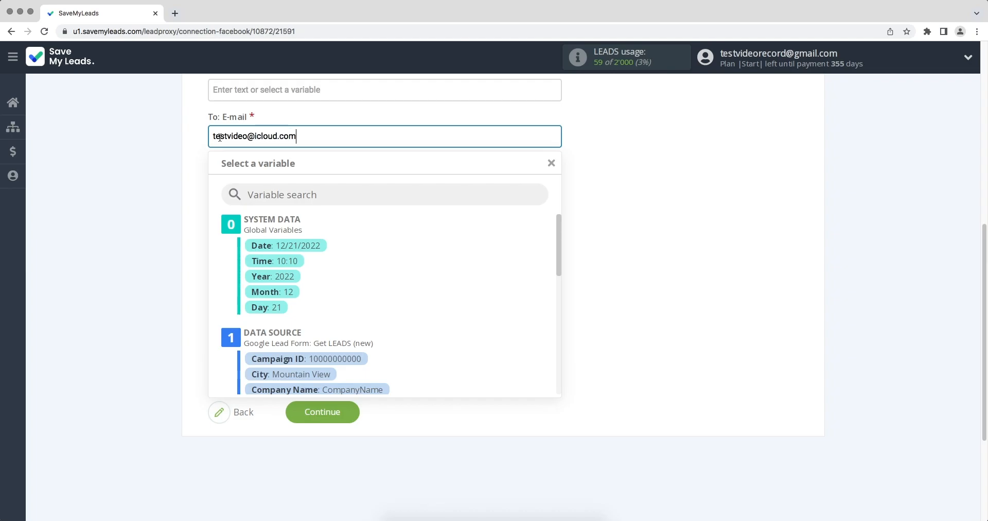
left_click(644, 258)
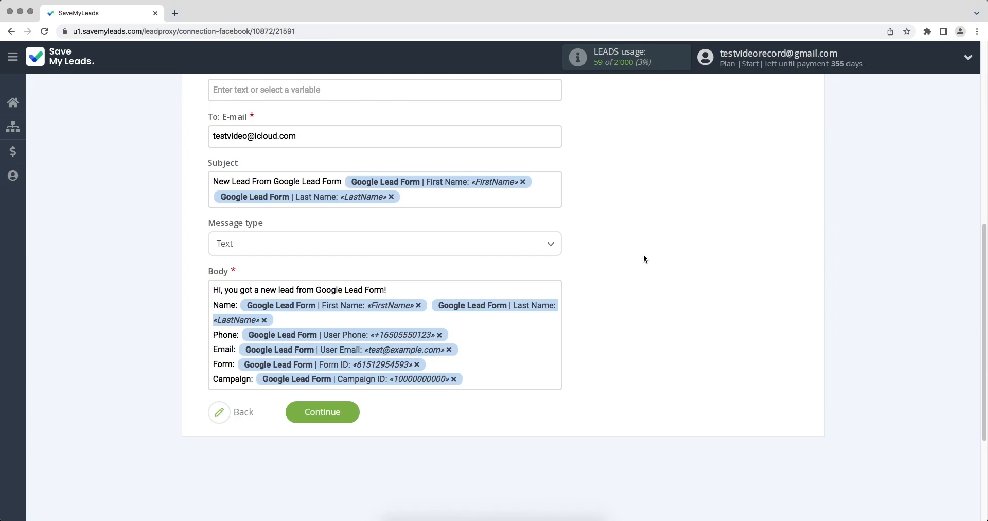
Step: Save the email settings and send test data to iCloud from the Preview page
left_click(348, 417)
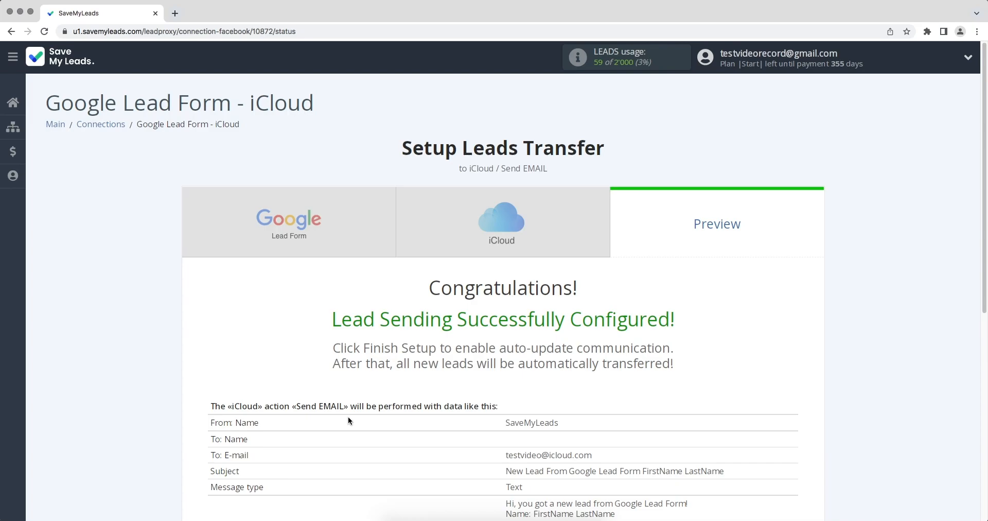
scroll(347, 417, "down", 3)
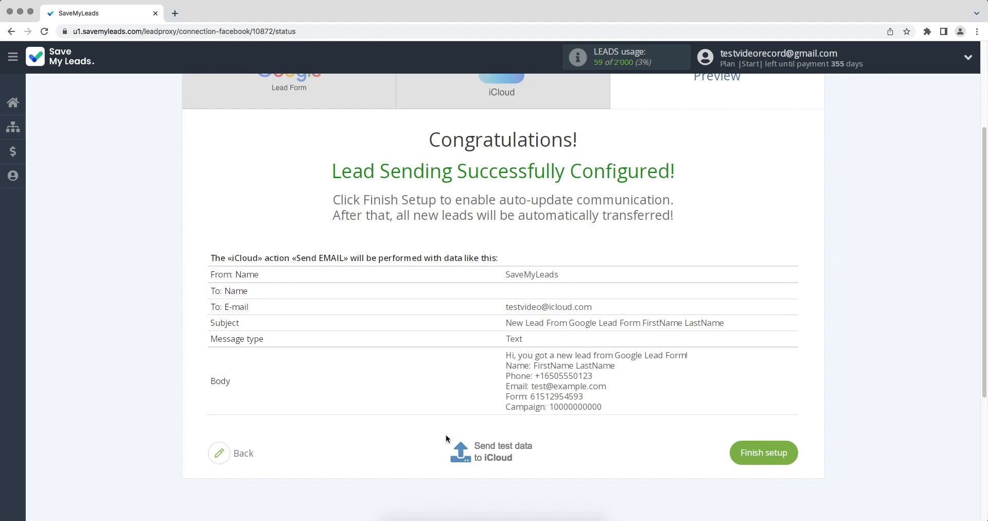
left_click(490, 457)
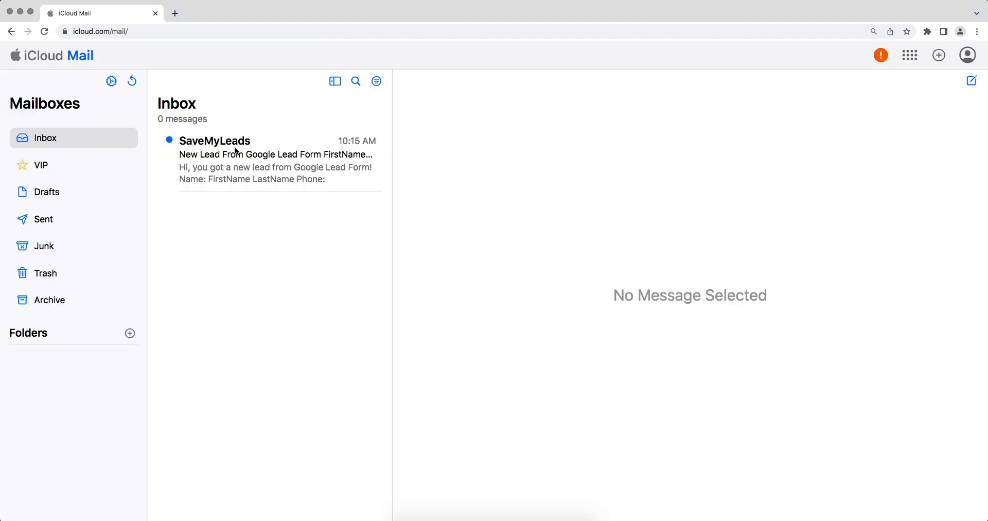
Step: Open the 'New Lead From Google Lead Form' message in the iCloud Mail inbox
left_click(237, 151)
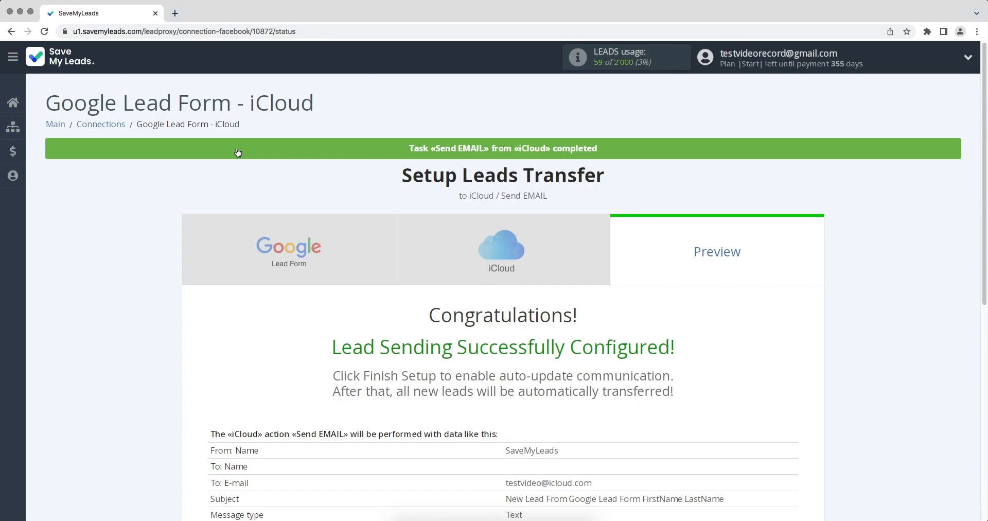
Step: Enable the connection, then rename it to 'Google Lead Form - iCloud 12/21/2022'
scroll(247, 154, "down", 5)
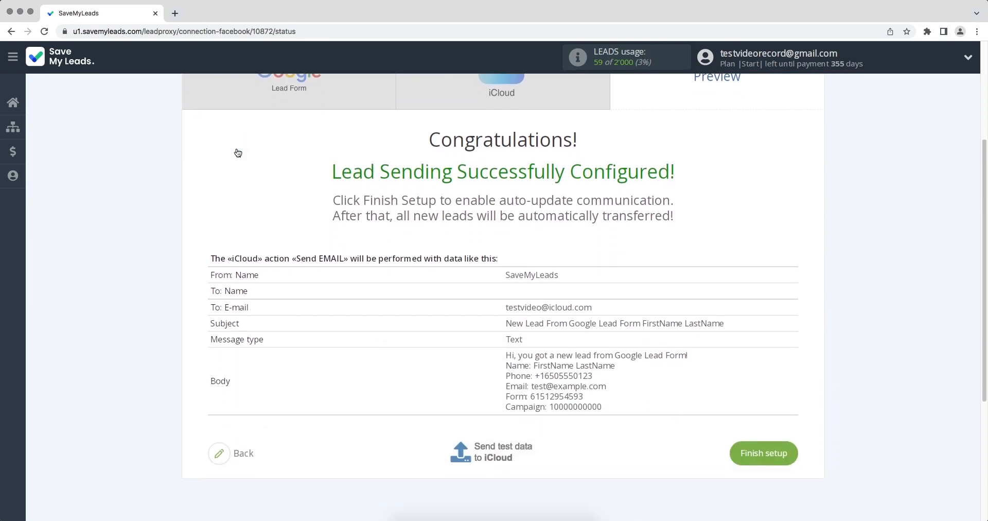
left_click(739, 356)
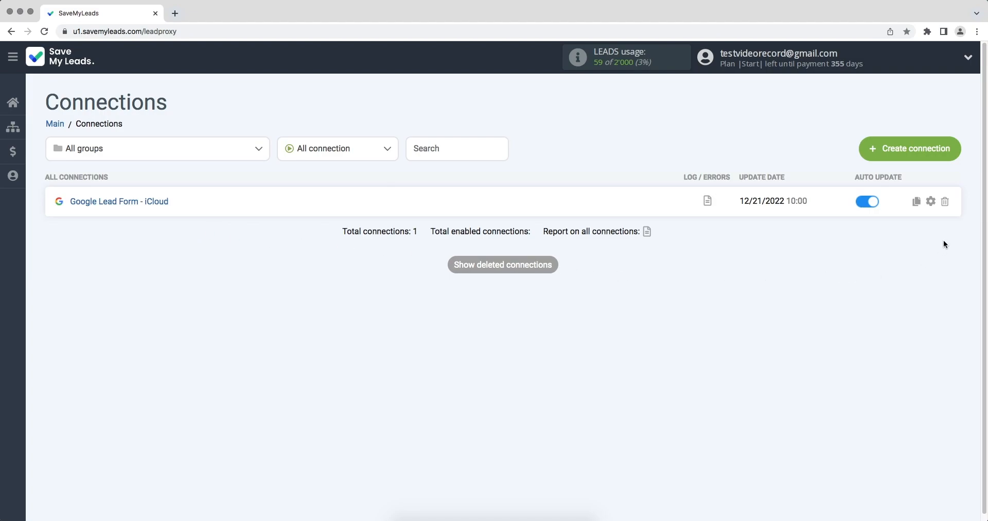
left_click(931, 201)
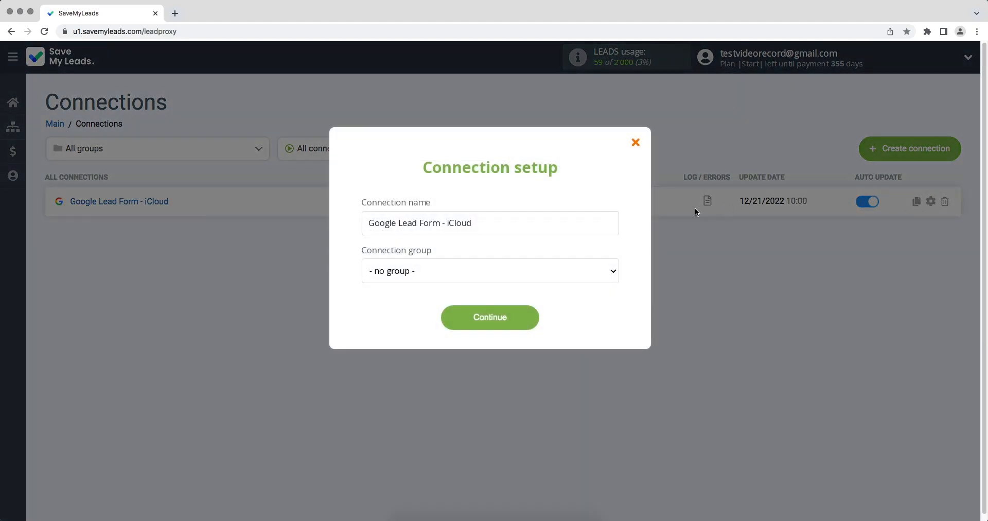
left_click(580, 216)
type("12/21/2022")
left_click(523, 316)
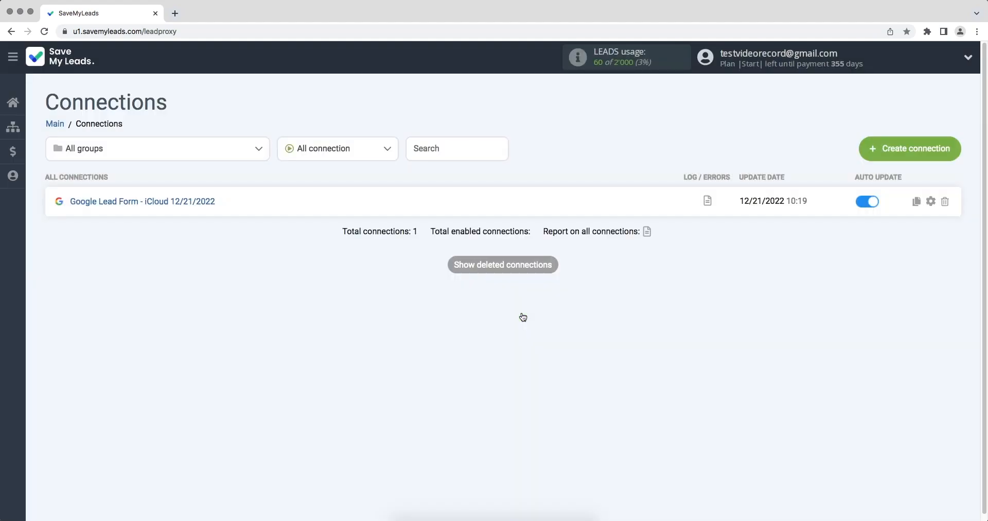